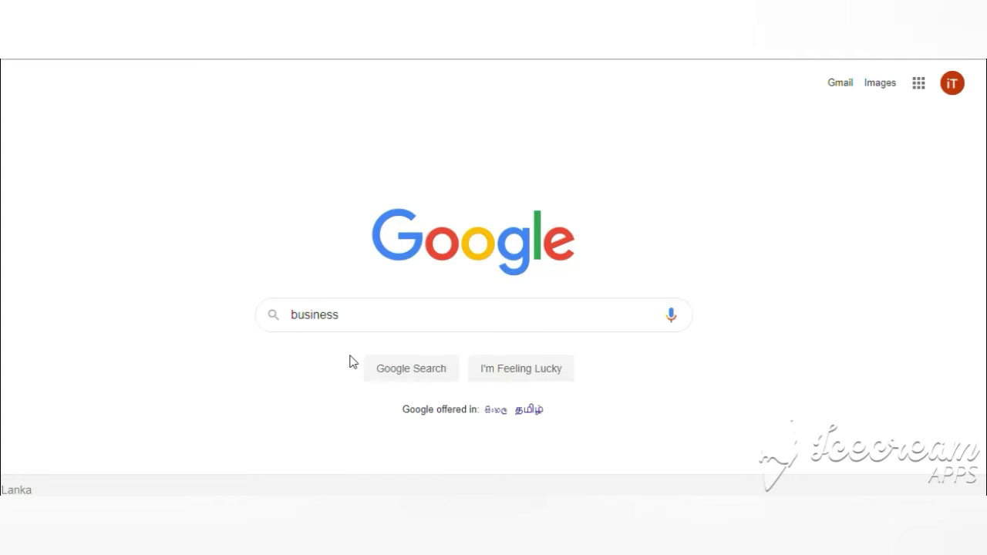
Step: Search Google for 'google my business' and open the Google My Business page
key(Return)
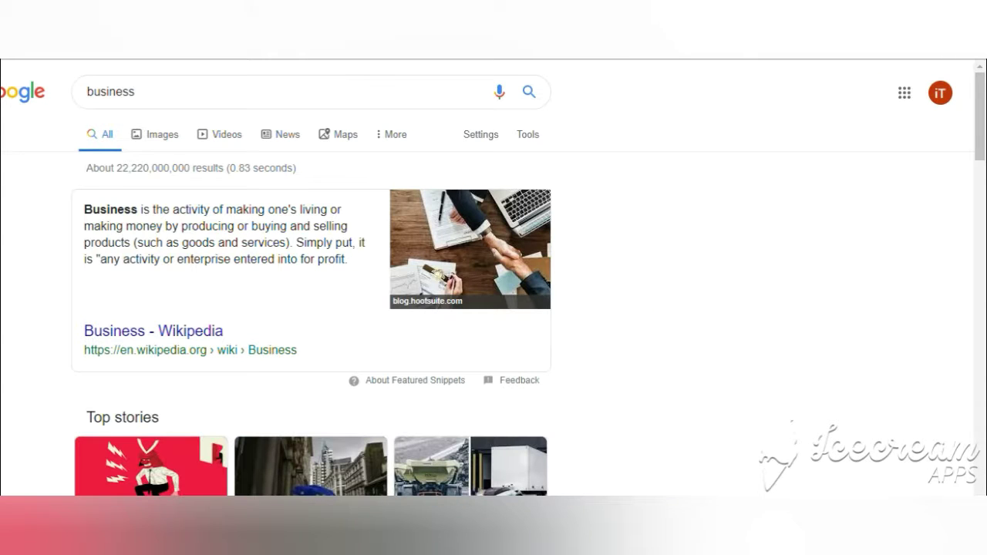
click(83, 102)
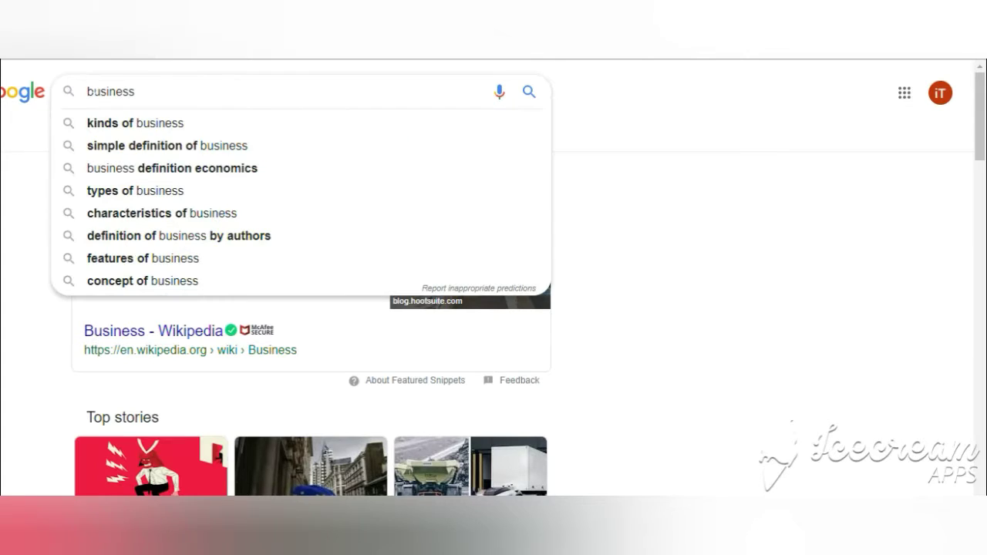
text(goog)
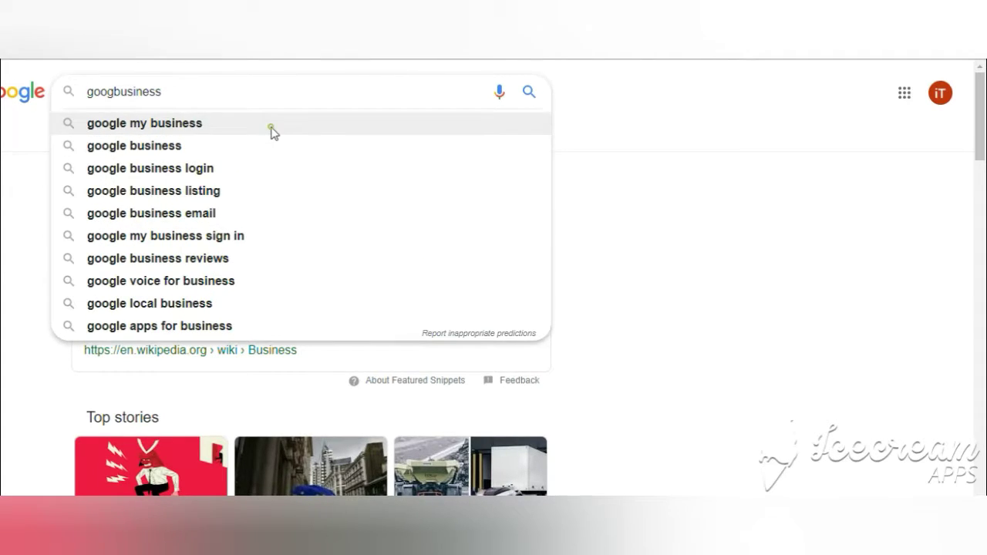
click(272, 126)
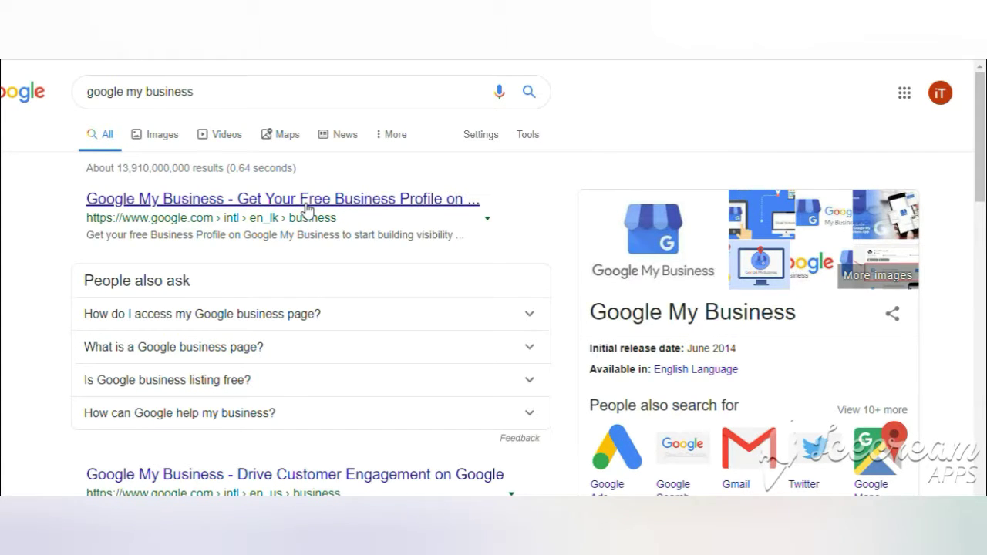
click(307, 202)
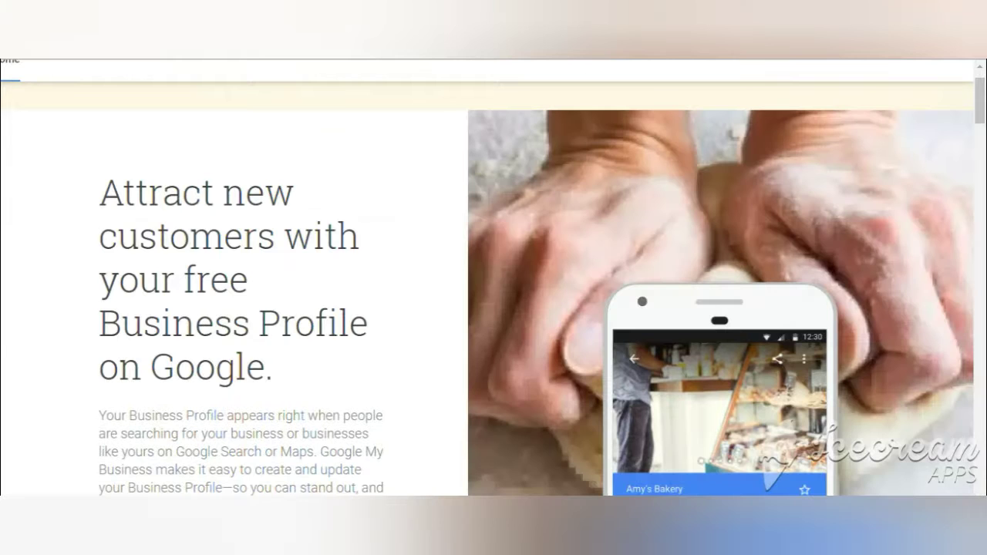
Step: Start a new business profile and begin entering a business name
scroll(300, 208, down, 5)
scroll(299, 209, up, 2)
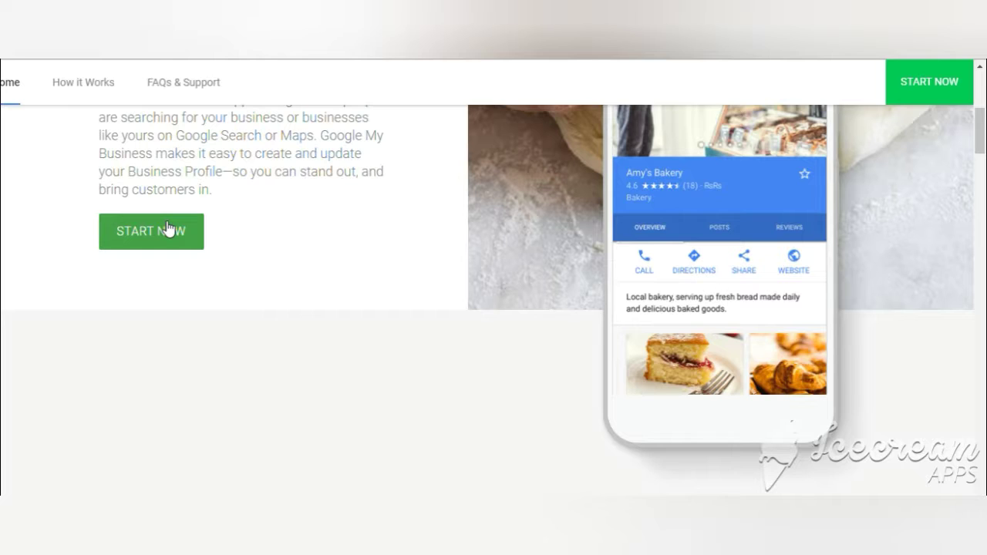
click(167, 229)
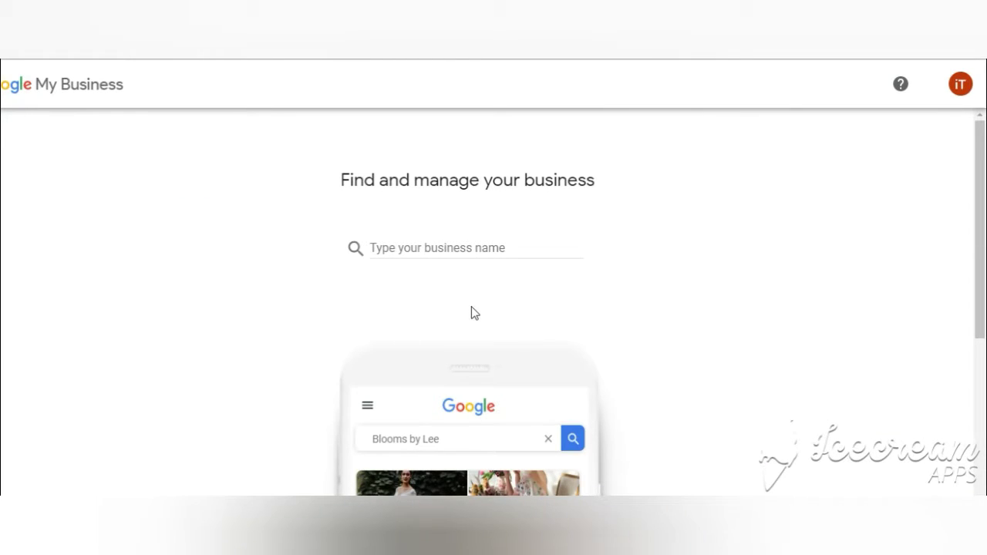
click(411, 248)
text(anura)
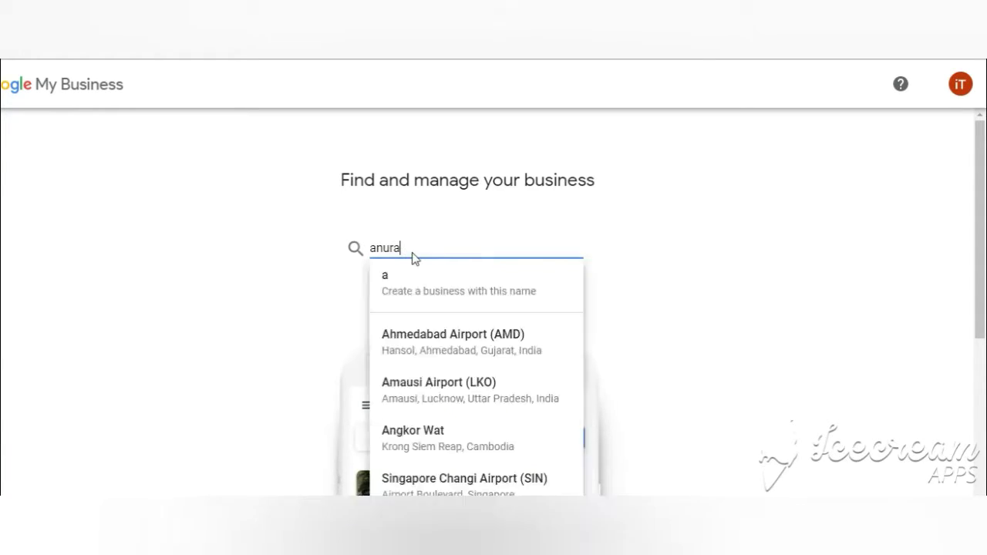
key(Return)
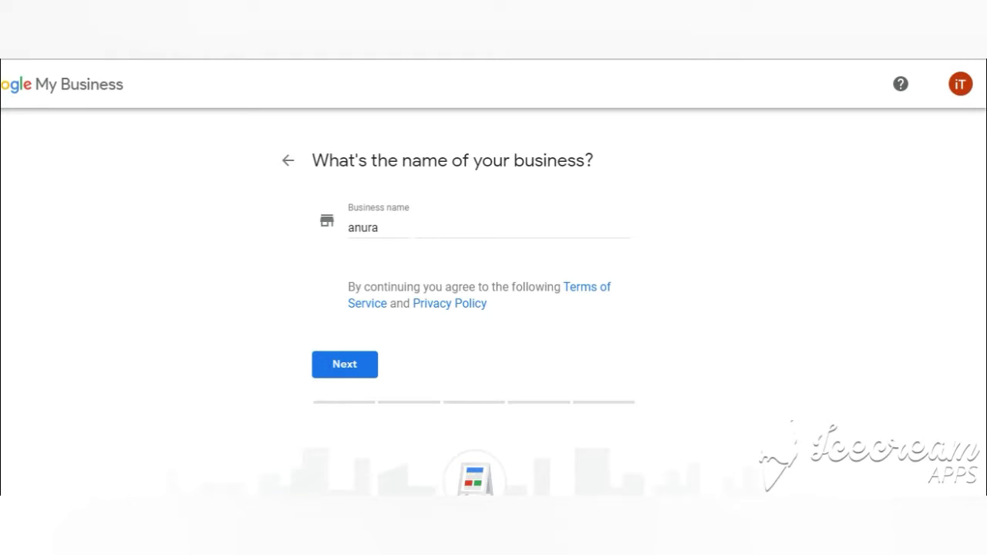
click(348, 228)
text(www.)
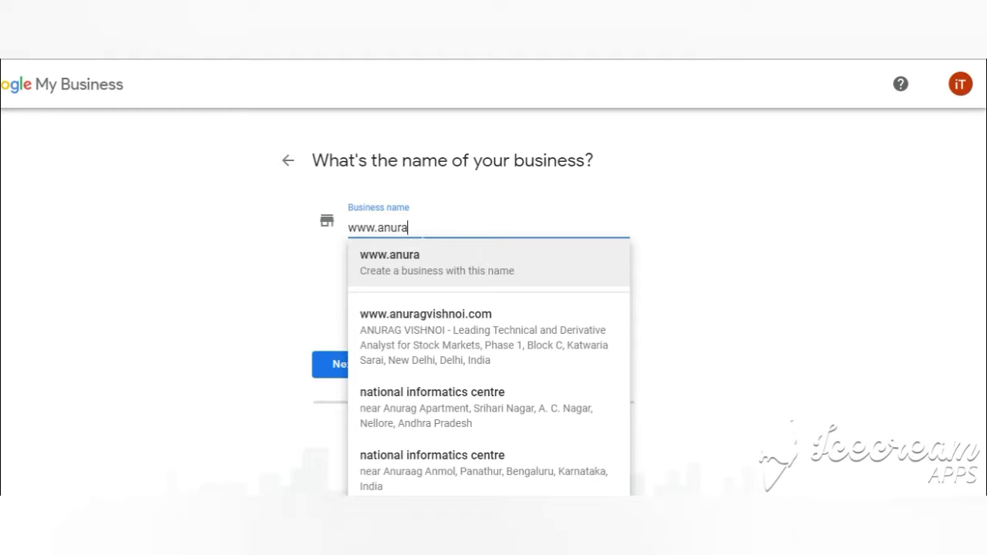
text(c)
key(BackSpace)
text(.com)
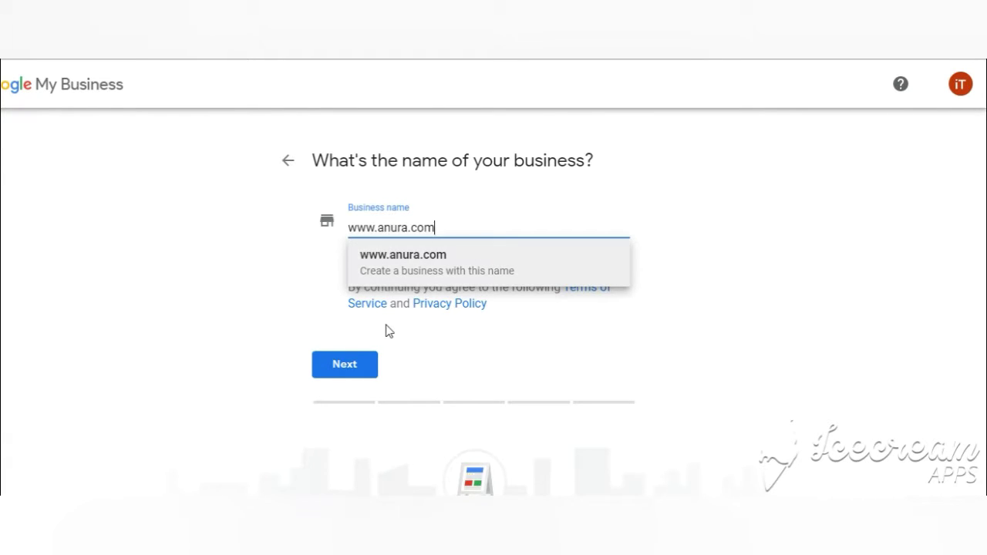
click(347, 373)
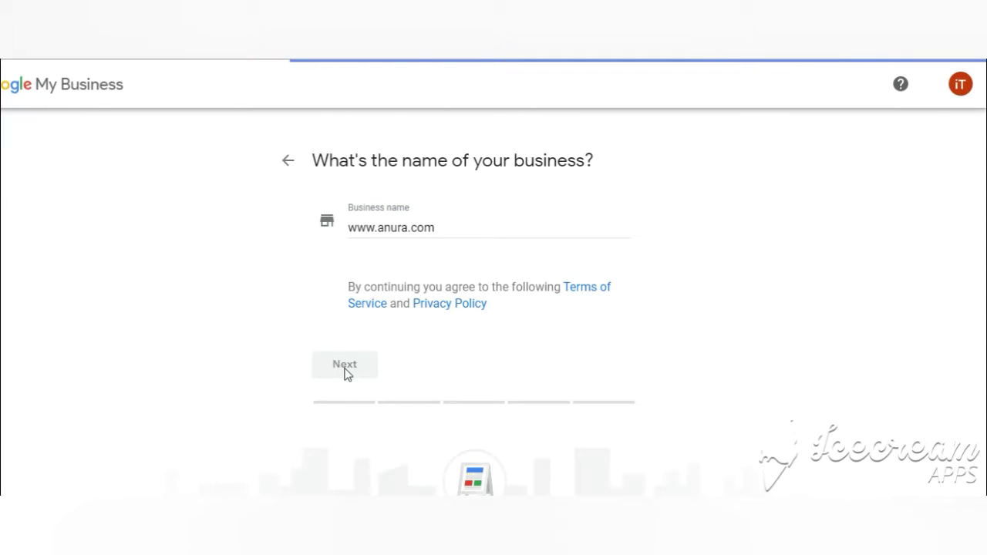
click(313, 292)
Step: Enter the business's street address, city and postal code, and submit the address
click(346, 377)
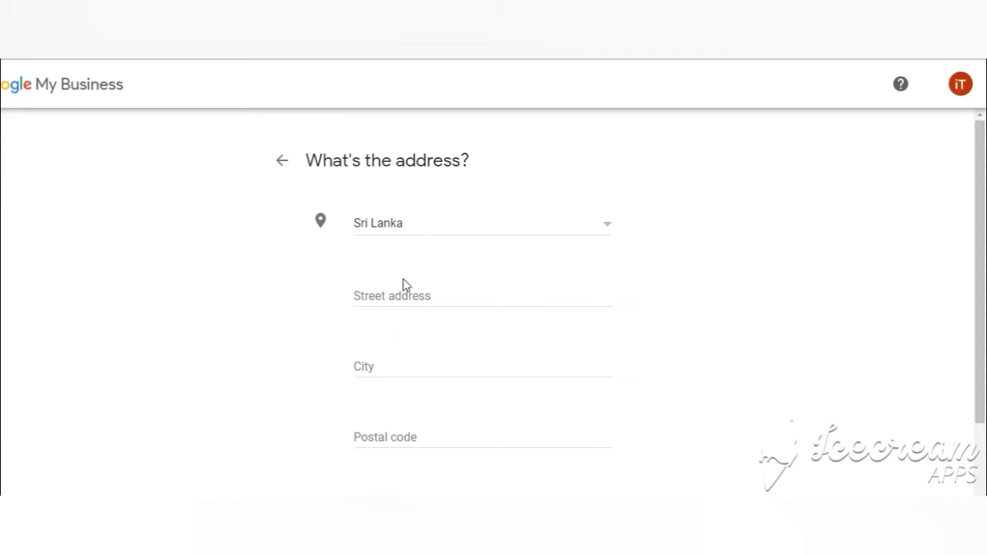
click(402, 297)
text(28/)
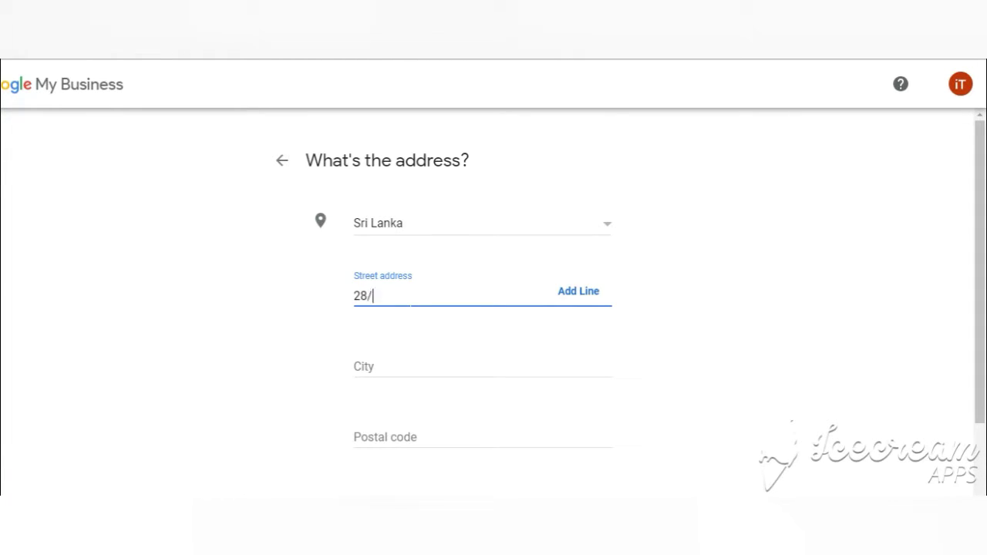
text(7 sri devanada road n)
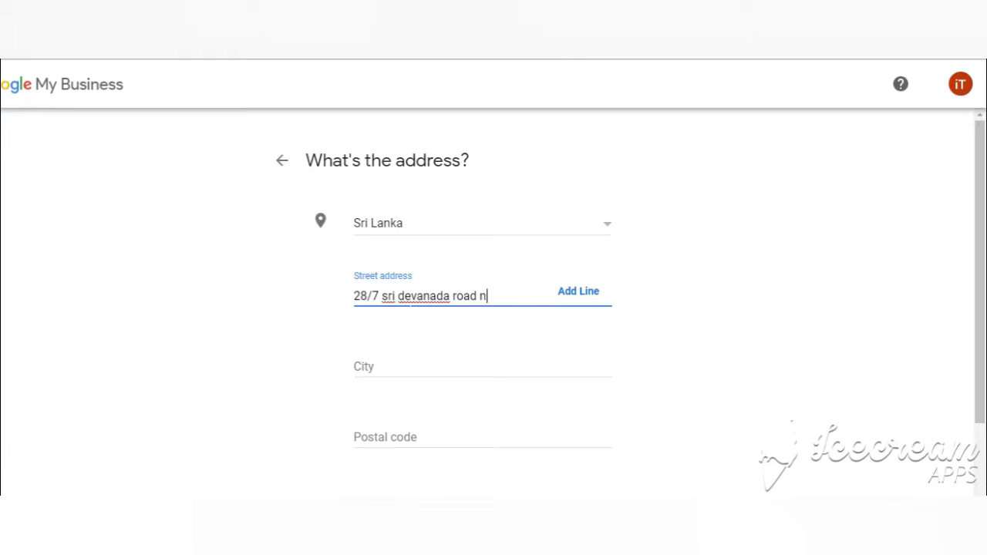
text(awinna maharagama)
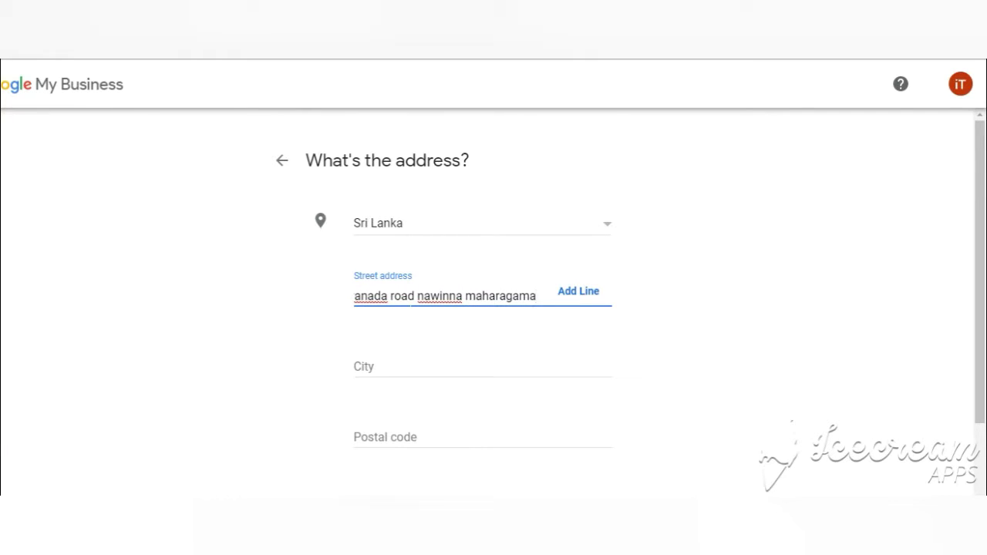
click(406, 362)
text(maharagama)
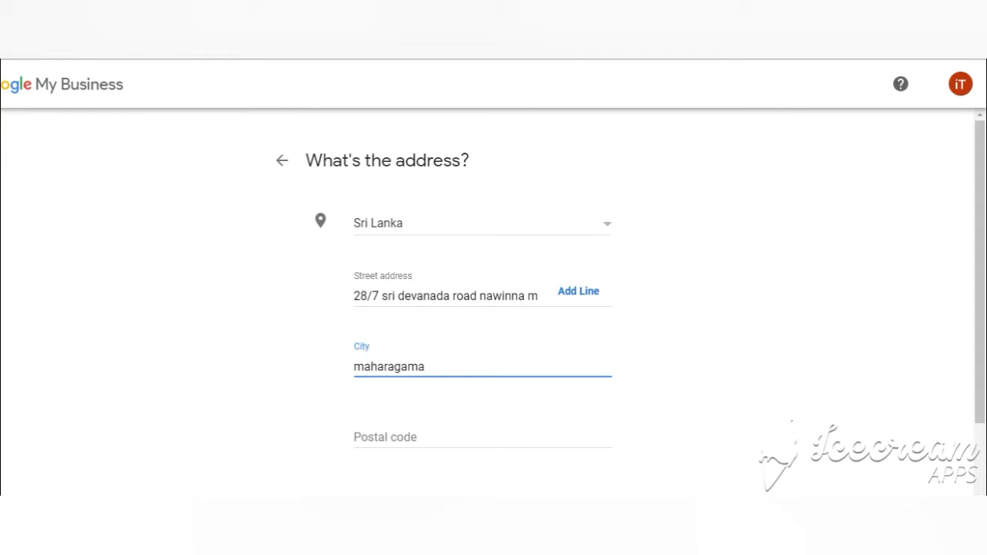
click(418, 434)
text(10280)
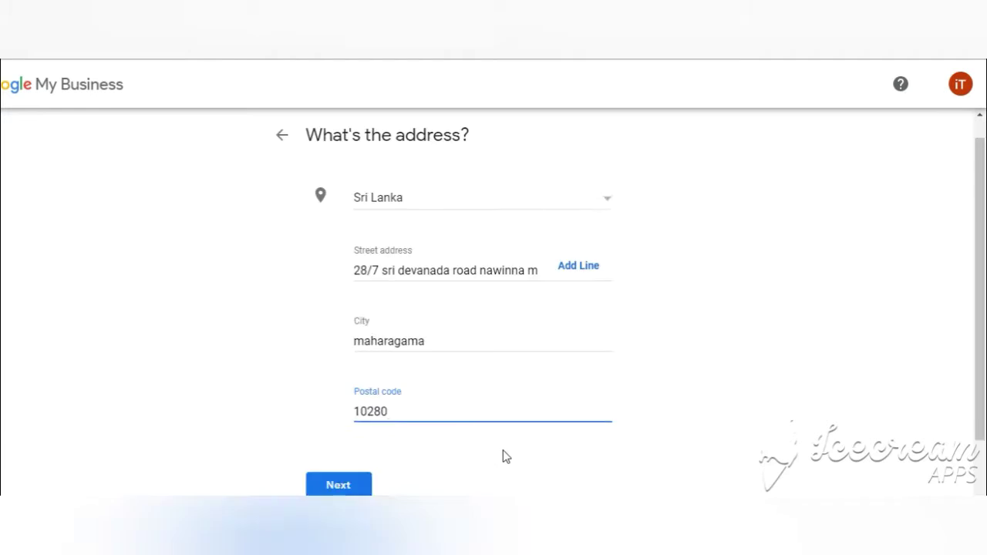
scroll(501, 455, down, 2)
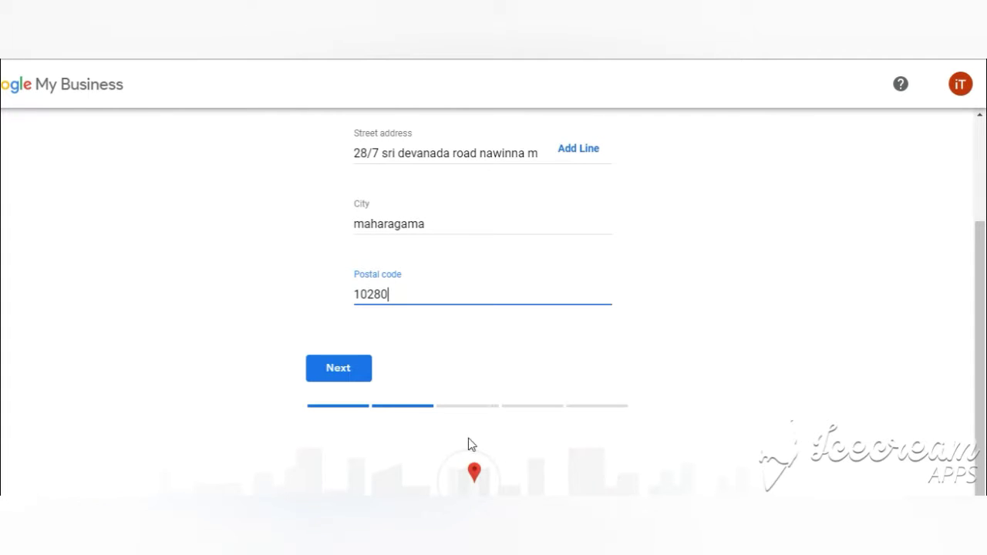
click(354, 370)
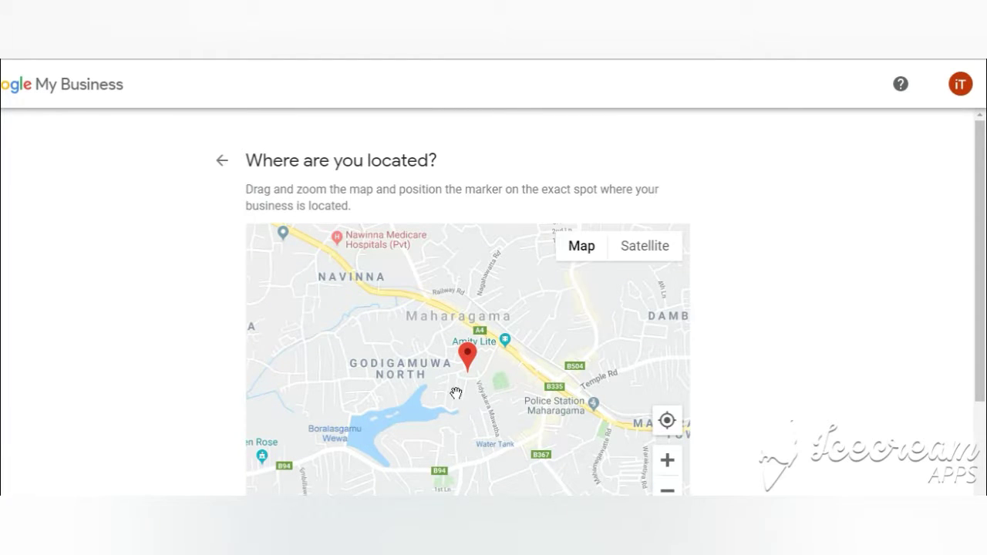
Step: Drag the map pin toward Navinna, near the business spot
mouse_move(444, 414)
mouse_down()
mouse_move(470, 444)
mouse_move(477, 509)
mouse_up()
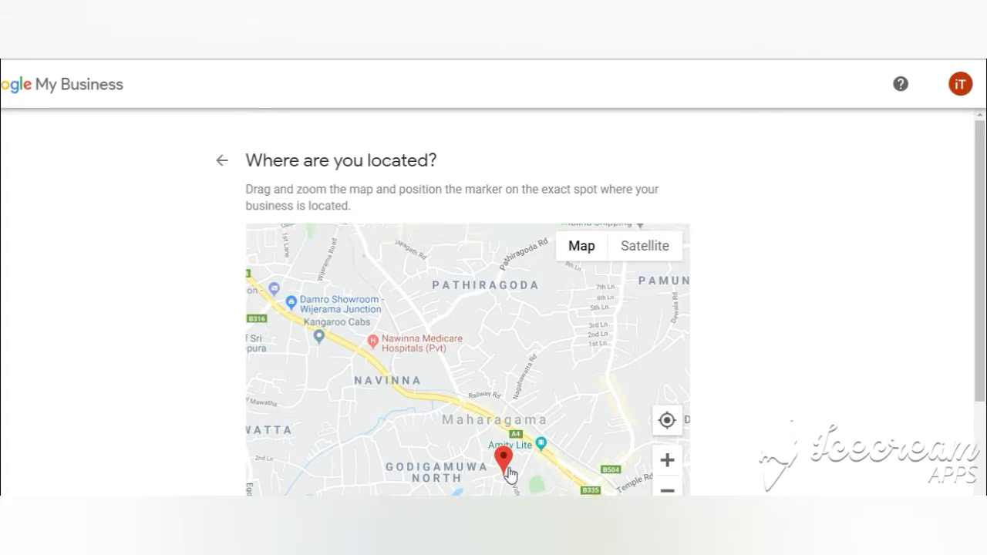
mouse_move(499, 455)
mouse_down()
mouse_move(465, 448)
mouse_move(414, 346)
mouse_move(396, 345)
mouse_up()
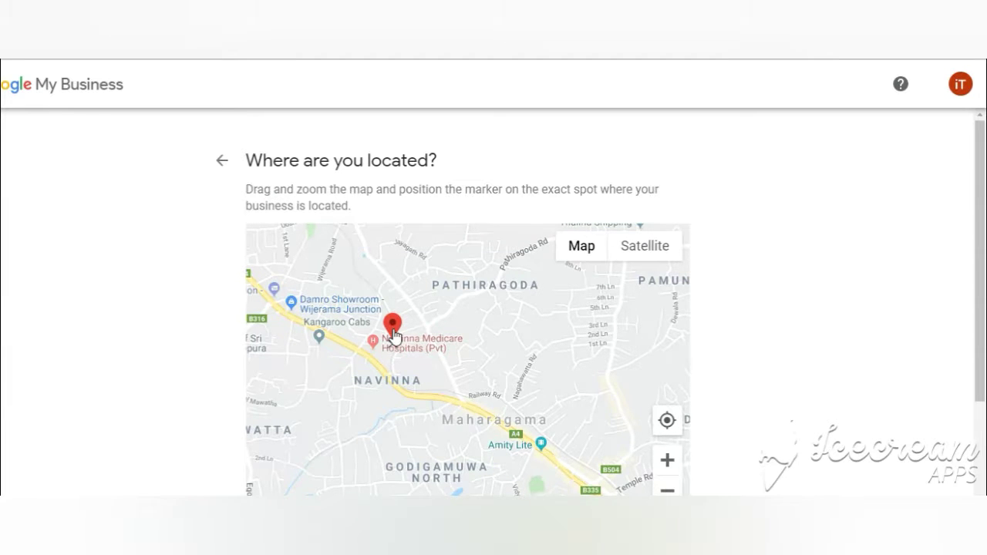
scroll(396, 345, up, 3)
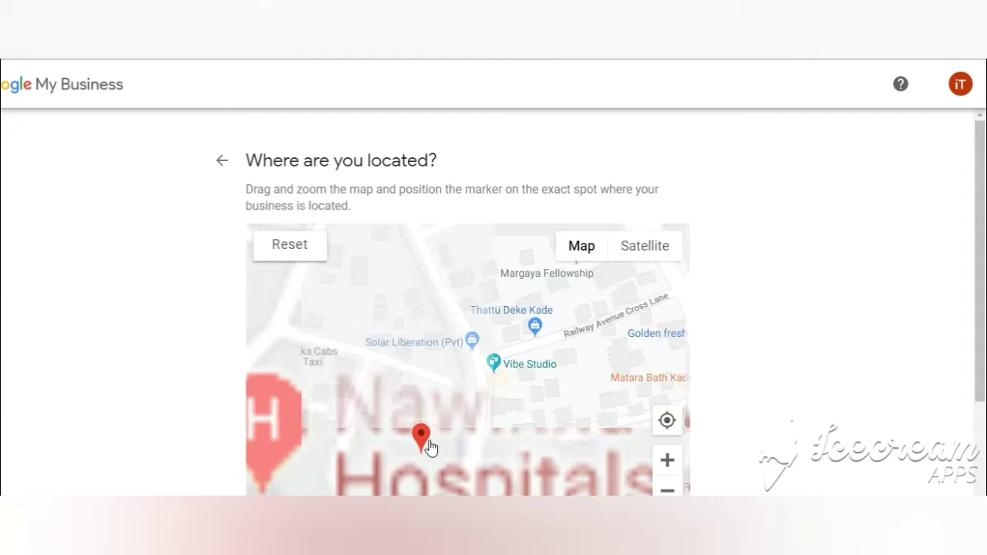
mouse_move(431, 447)
mouse_down()
mouse_move(428, 383)
mouse_move(439, 358)
mouse_up()
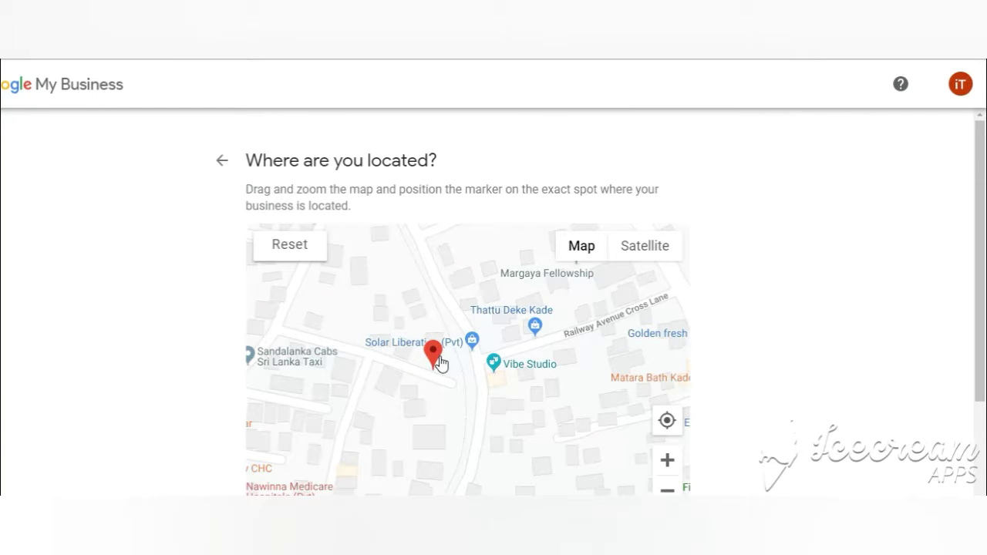
Step: Reset and zoom the map, settle the marker on Railway Ave, and confirm the location
click(297, 254)
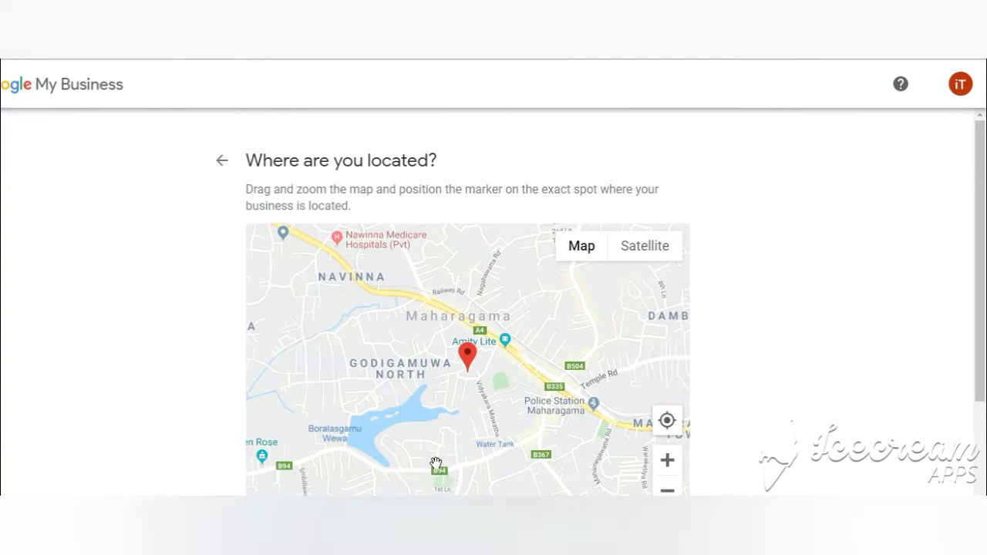
scroll(473, 371, up, 3)
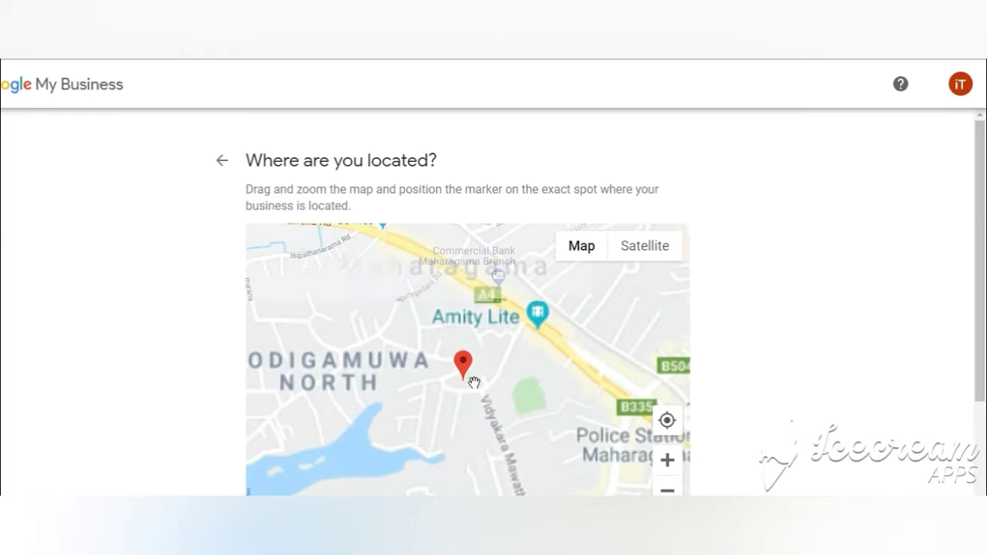
double_click(370, 252)
scroll(392, 268, up, 1)
scroll(392, 267, down, 3)
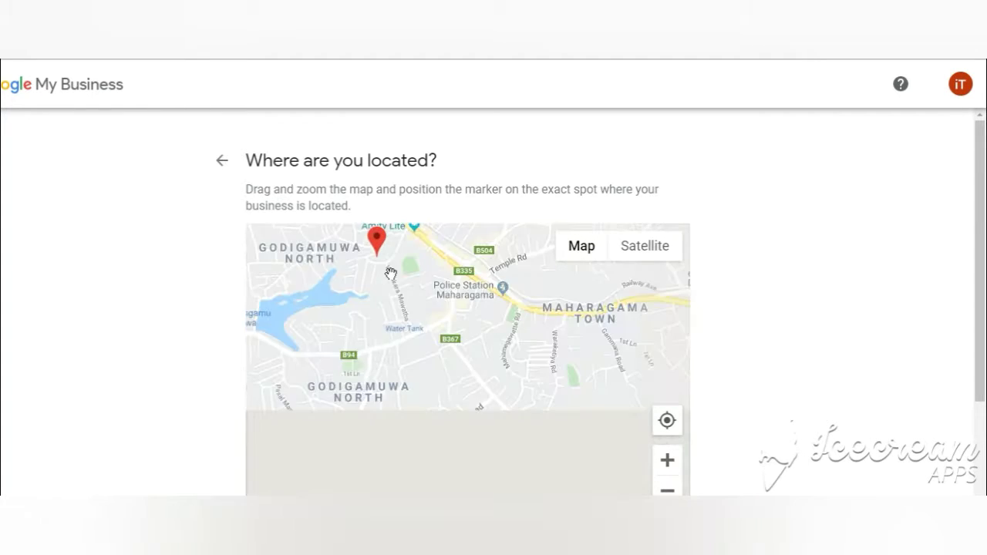
drag(400, 347, 465, 410)
mouse_move(400, 328)
mouse_down()
mouse_move(347, 260)
mouse_move(337, 266)
mouse_move(341, 294)
mouse_up()
scroll(397, 399, up, 3)
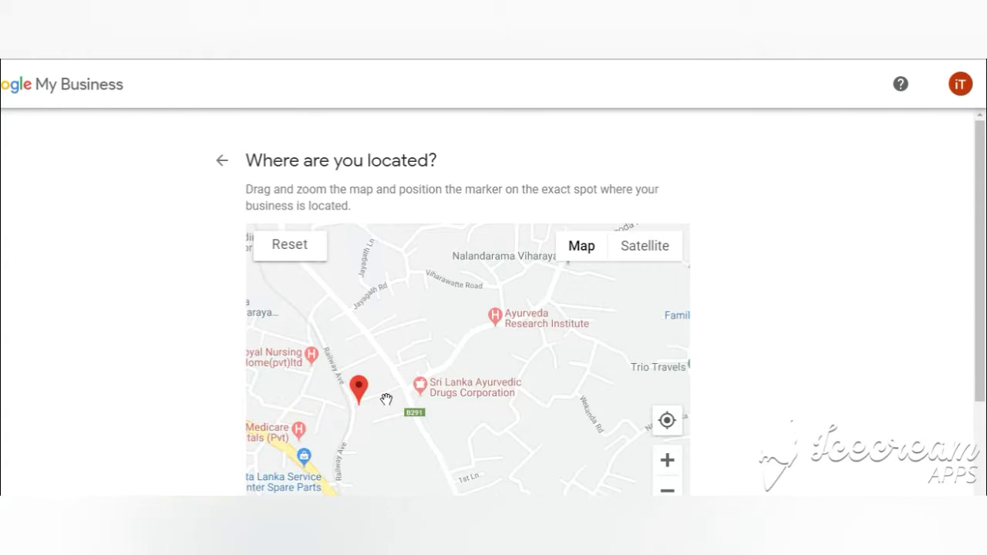
drag(367, 400, 331, 393)
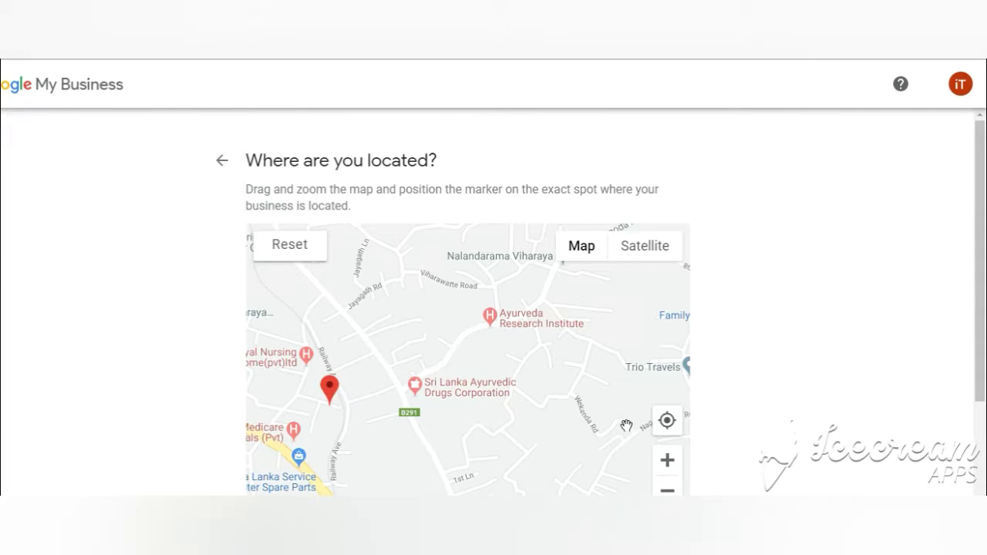
scroll(771, 378, down, 3)
click(290, 370)
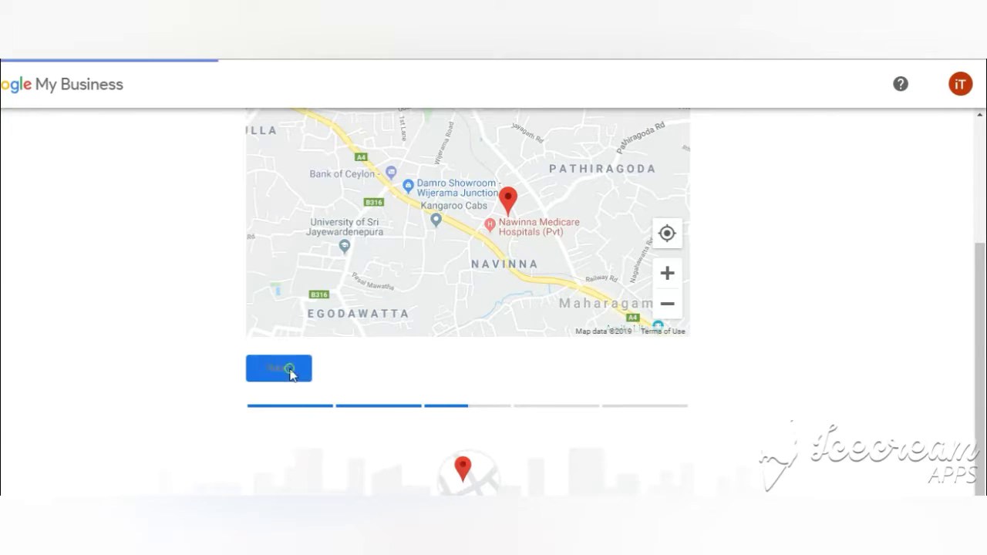
Step: Choose to also serve customers outside the location, adding Sri Jayawardenepura Kotte as a service area
click(319, 266)
click(351, 352)
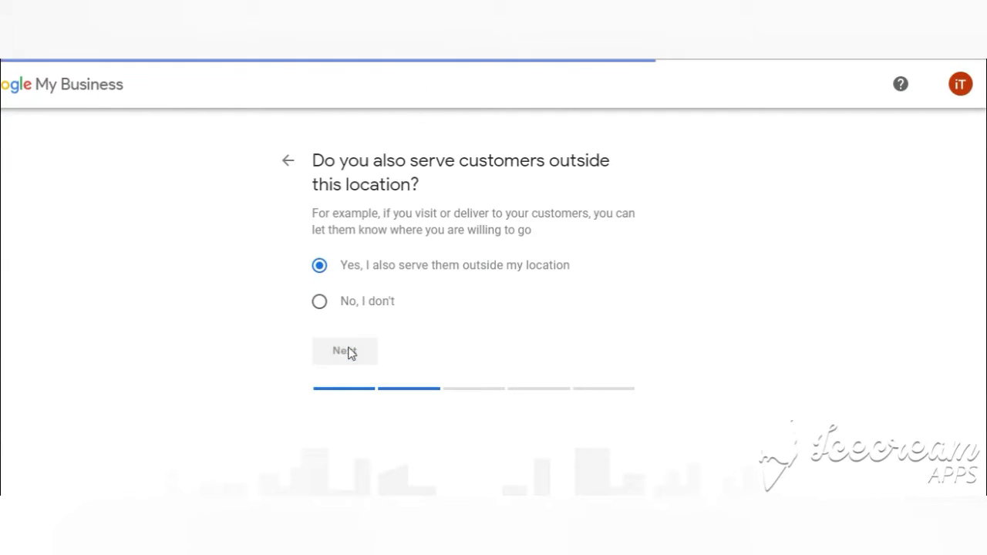
click(502, 262)
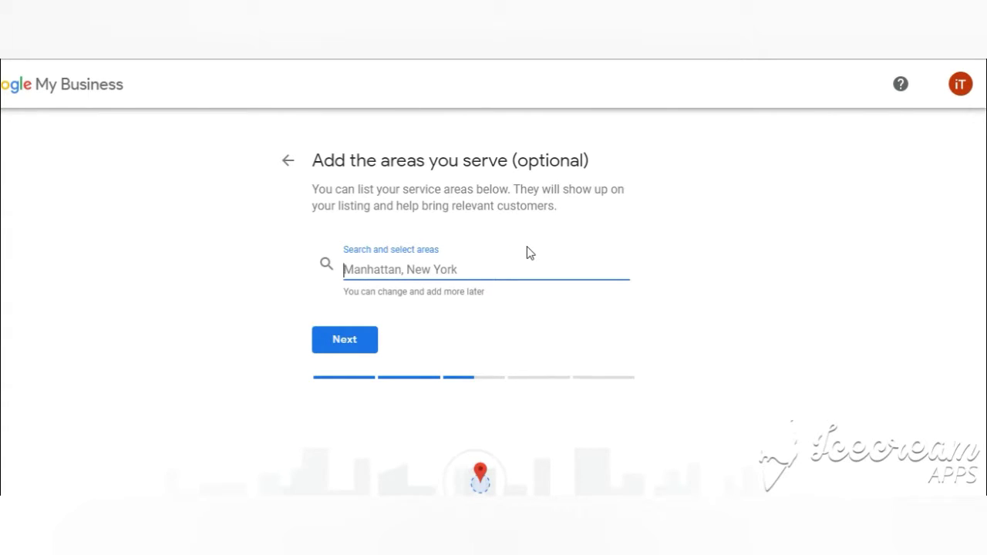
text(sri)
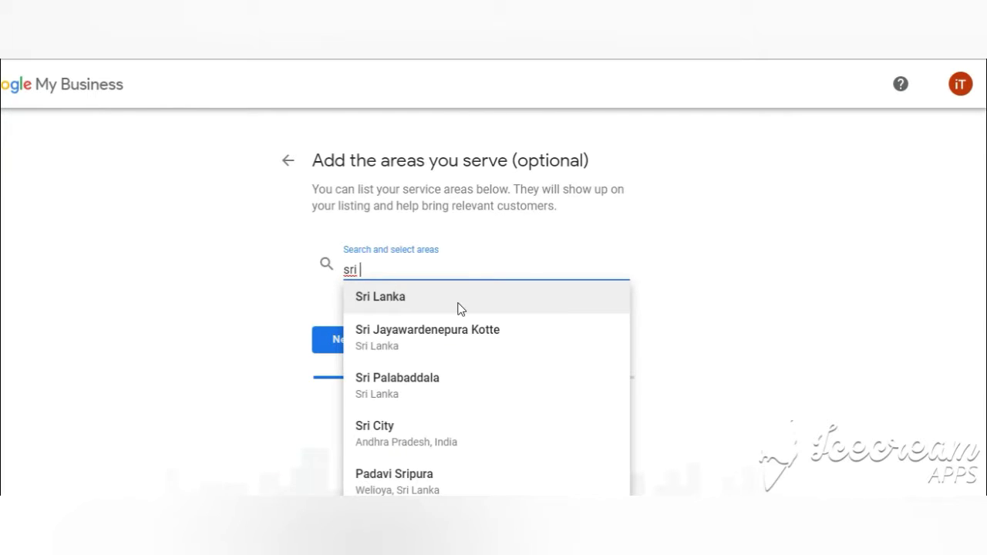
click(436, 346)
click(337, 390)
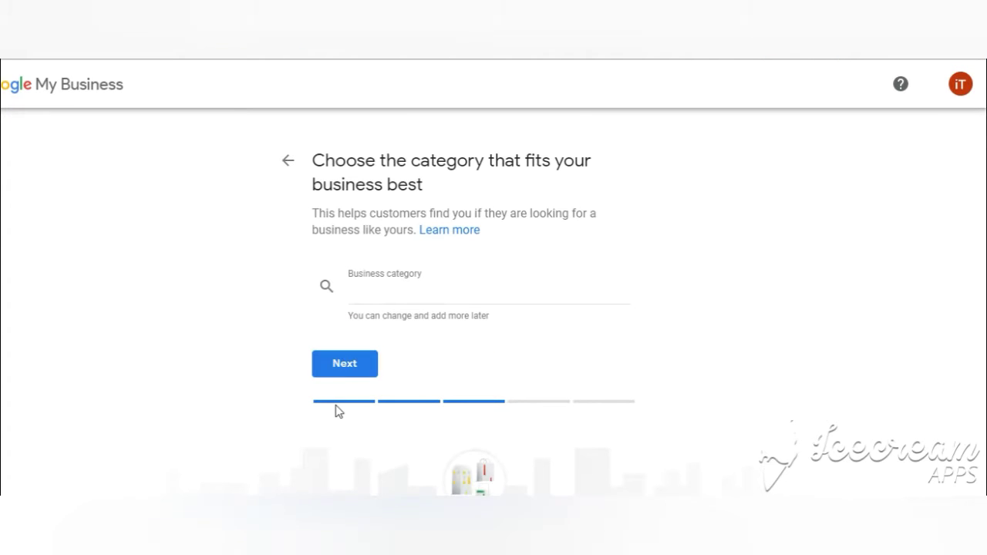
Step: Set the business category to Education center and enter a contact phone number
click(406, 294)
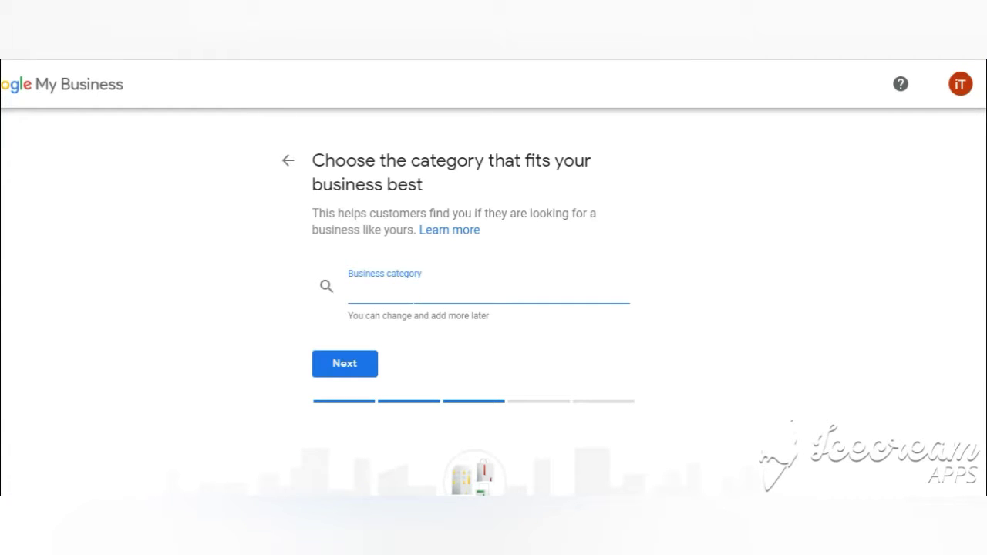
text(ed)
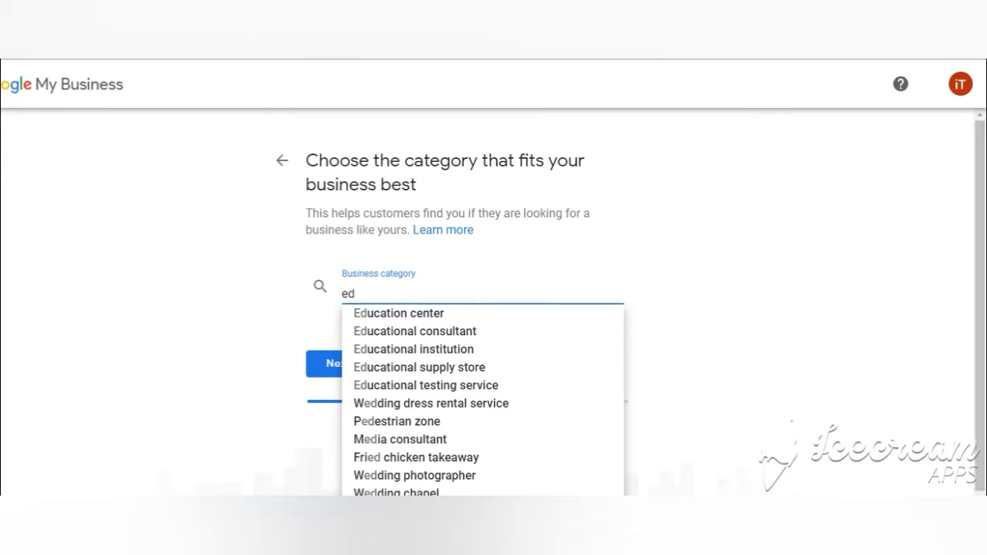
click(379, 316)
click(349, 368)
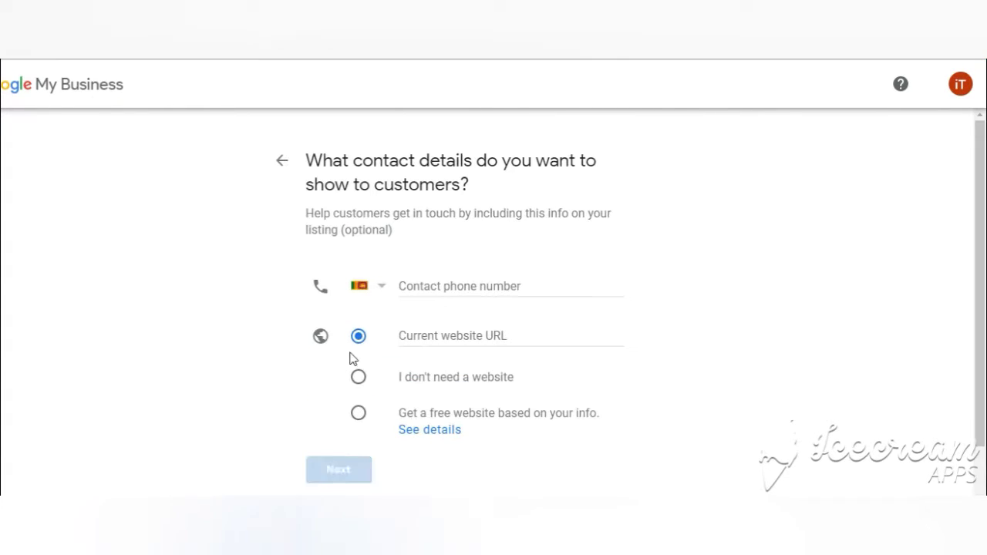
click(511, 287)
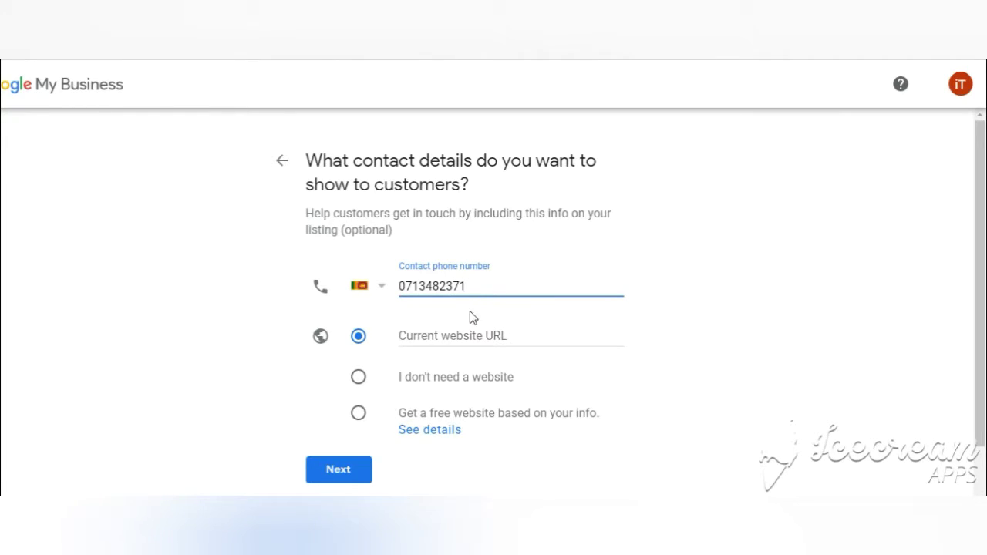
click(367, 462)
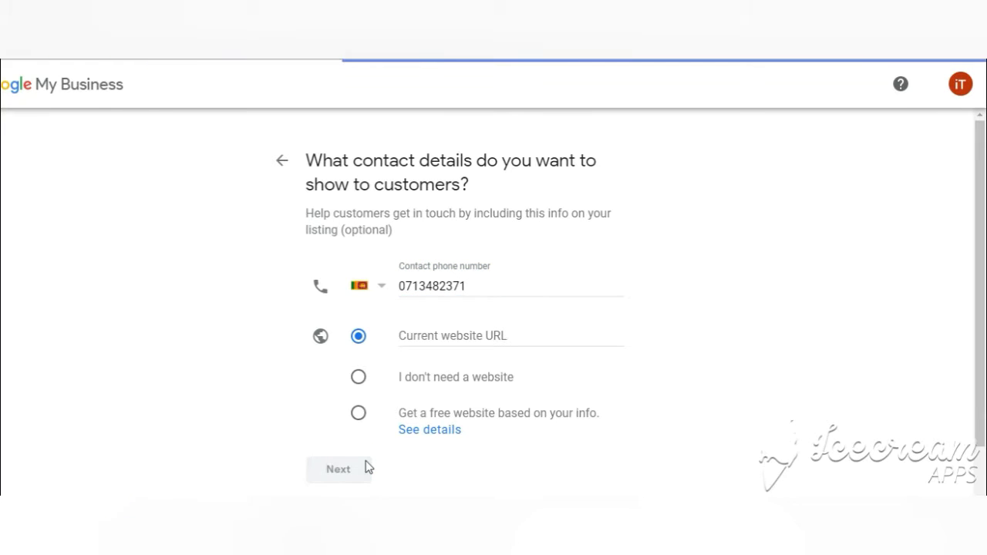
Step: Opt in to tips, finish the listing, and request a verification postcard by mail
click(323, 260)
click(356, 343)
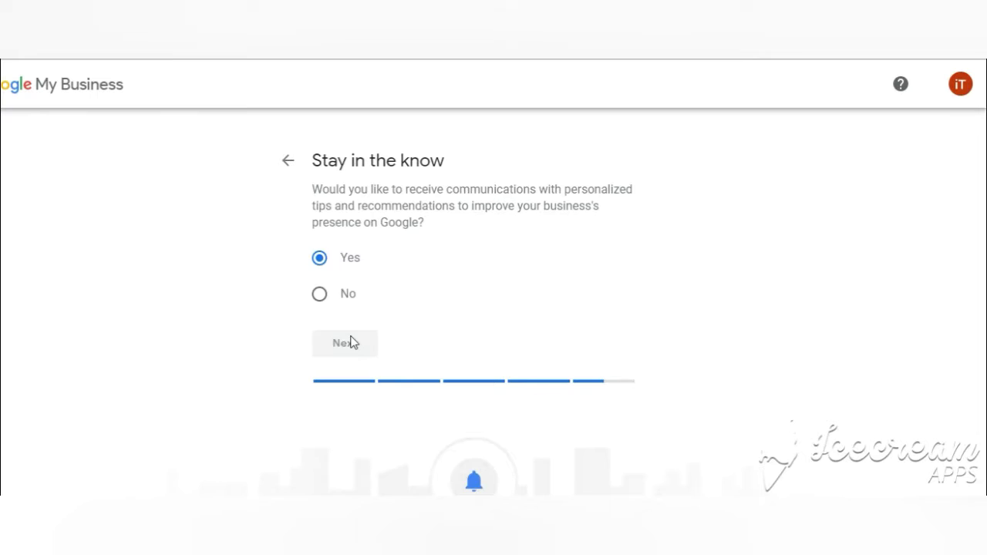
click(353, 360)
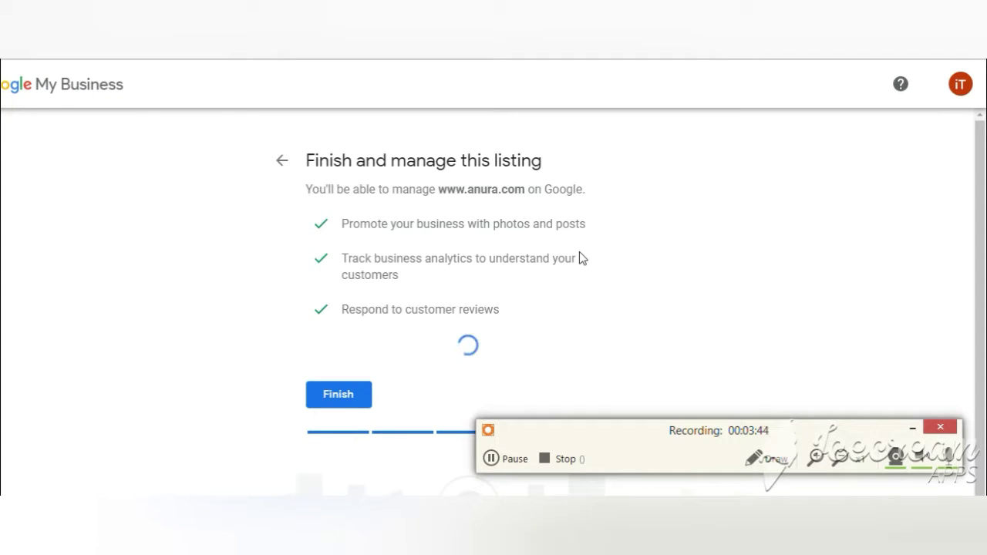
click(347, 396)
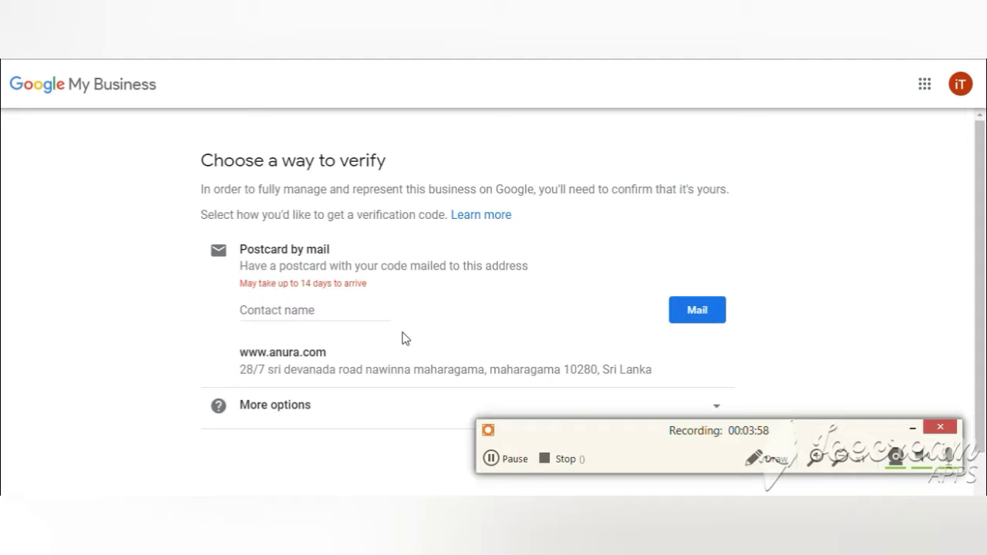
click(715, 317)
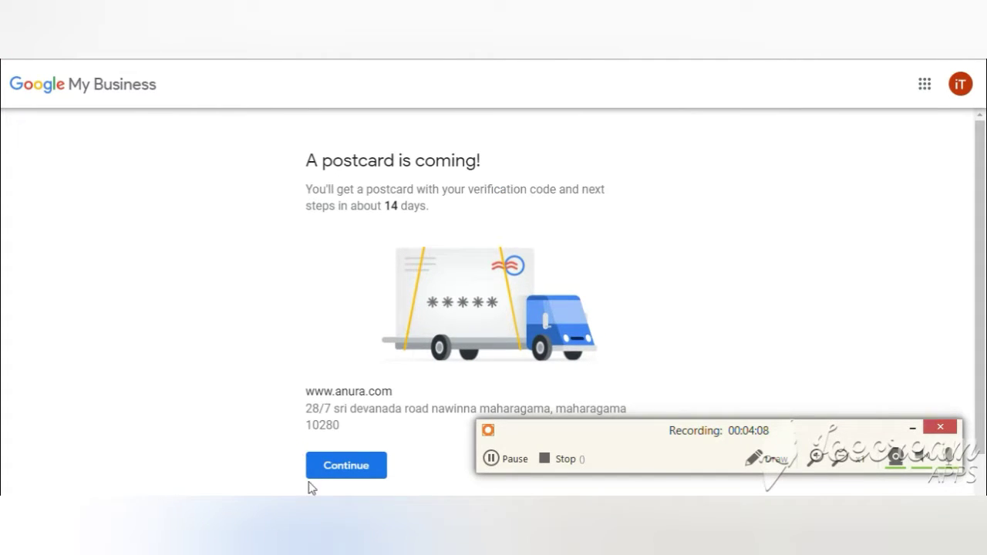
click(372, 474)
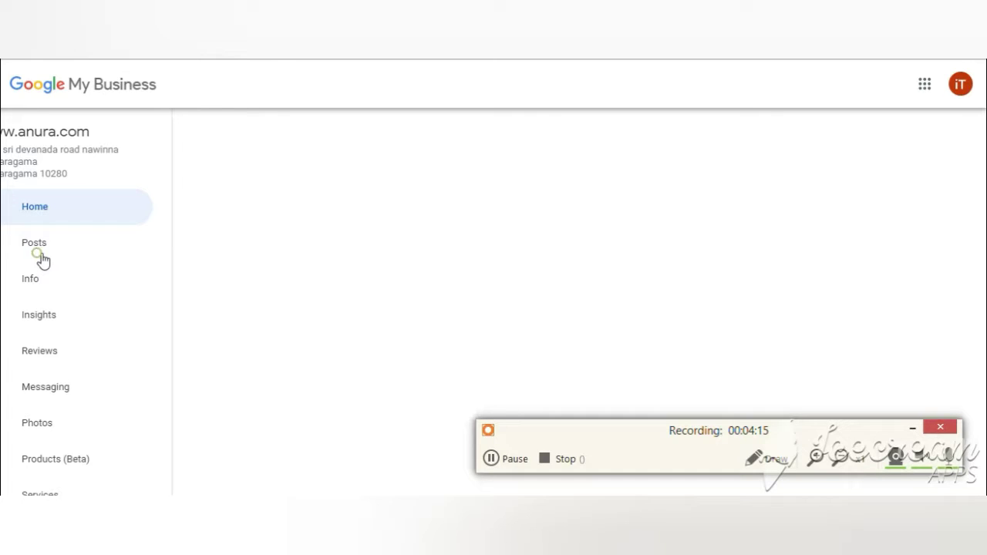
Step: Go to the listing's Posts page, dismiss the welcome dialog, and scroll down the sidebar
click(49, 301)
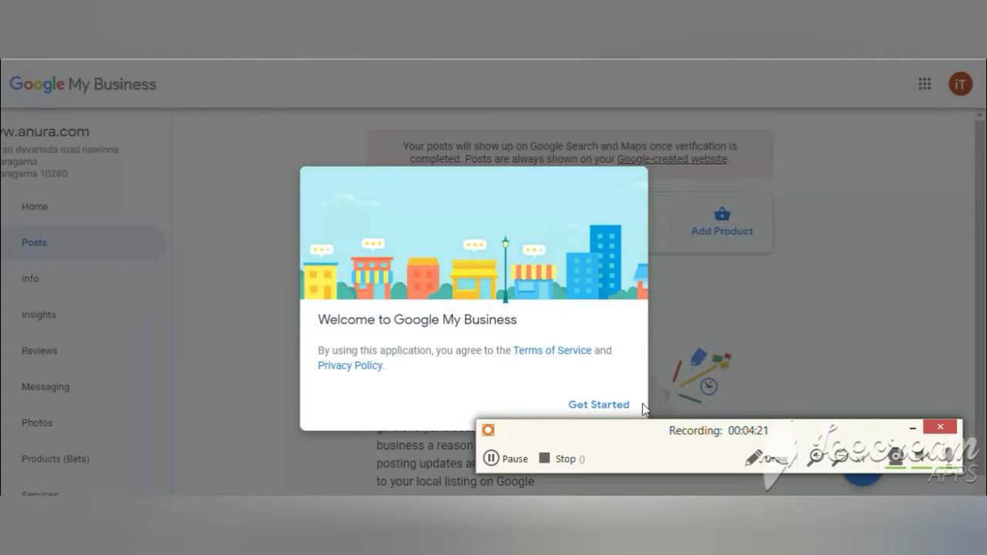
click(620, 405)
scroll(498, 240, down, 1)
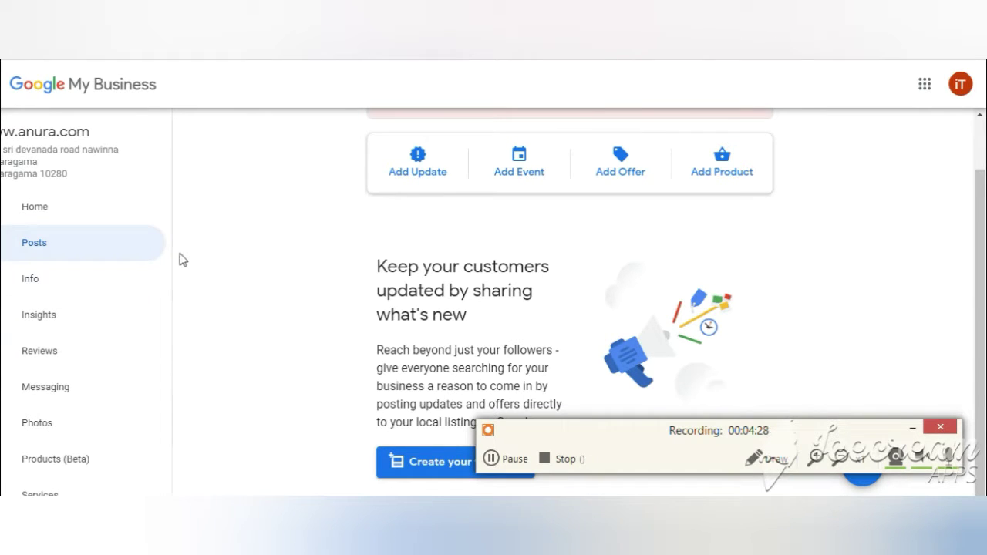
drag(168, 208, 185, 393)
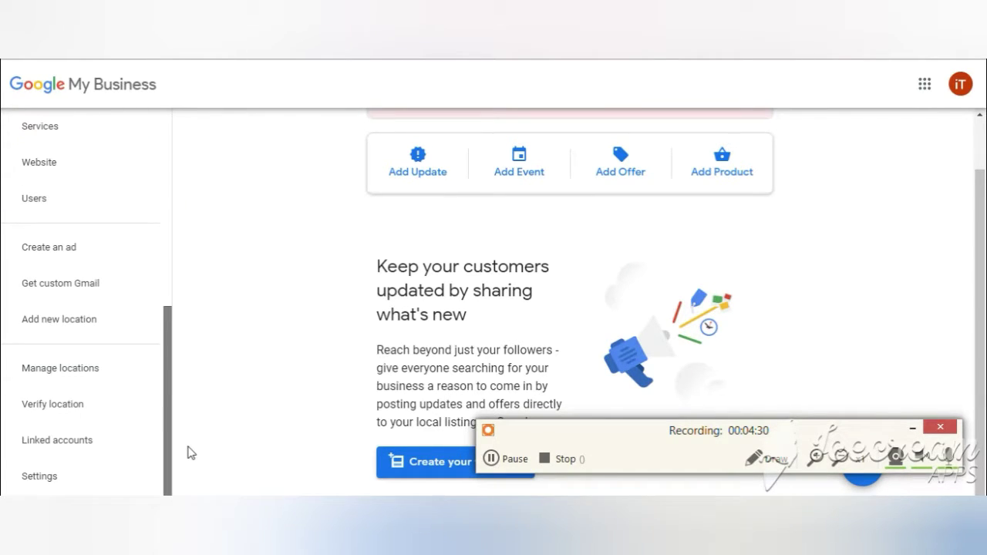